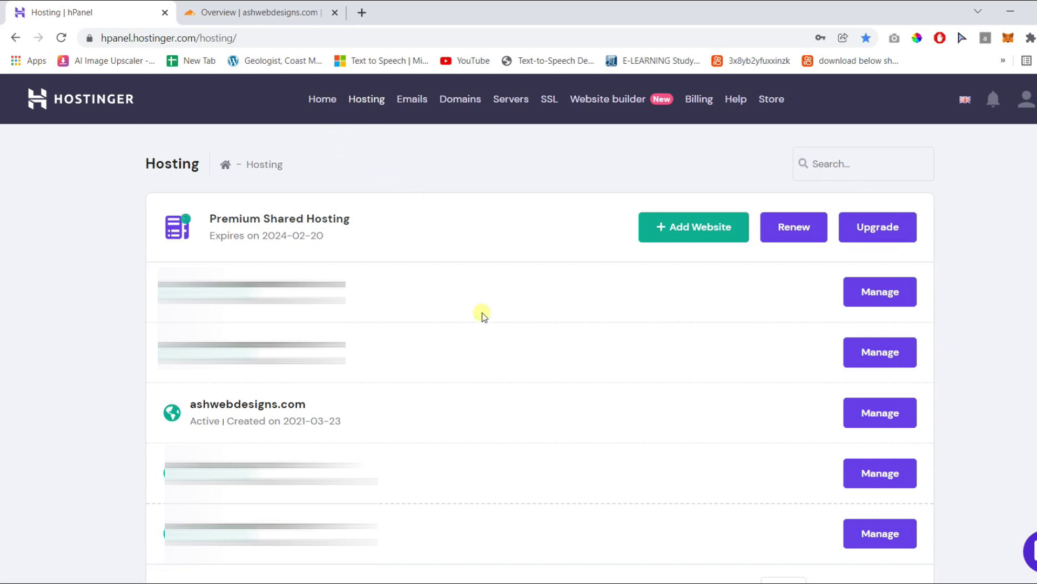
Manage the ashwebdesigns.com hosting account, search its tools for "sub", and open the Subdomains page.
{"action": "left_click", "coordinate": [878, 423]}
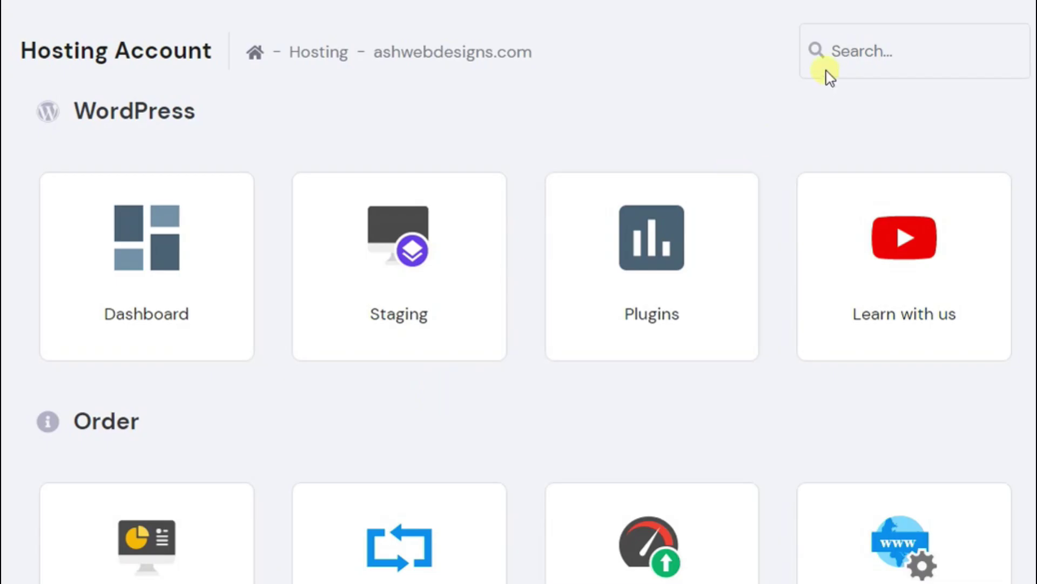
{"action": "left_click", "coordinate": [847, 51]}
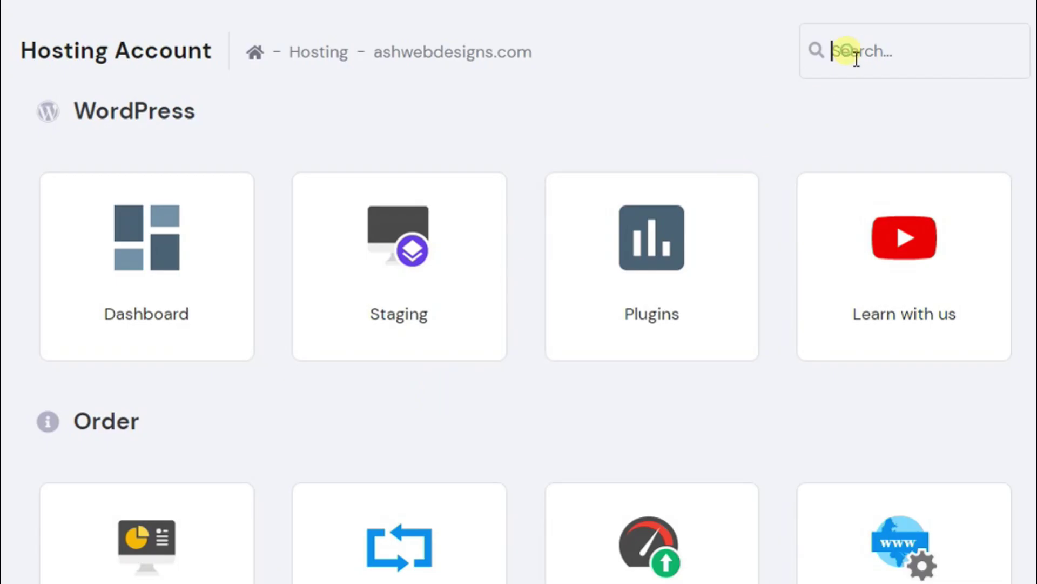
{"action": "type", "text": "sub"}
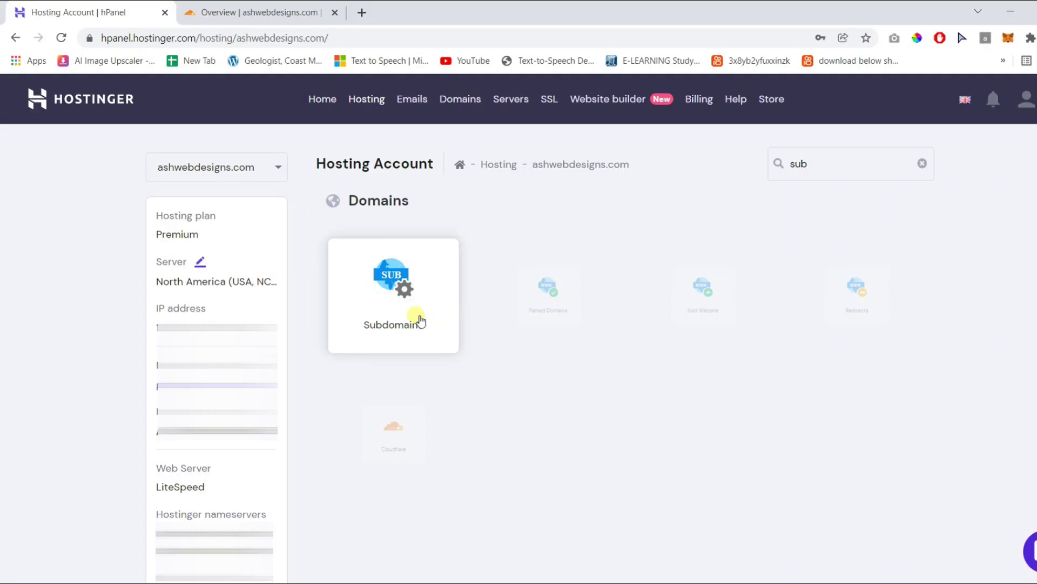
{"action": "left_click", "coordinate": [421, 322]}
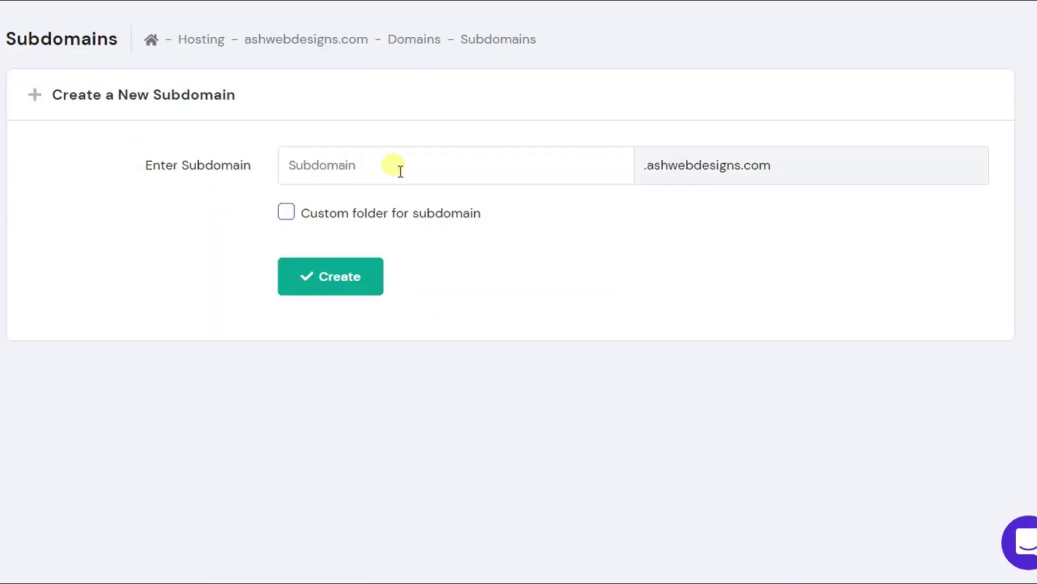
{"action": "left_click", "coordinate": [652, 260]}
{"action": "type", "text": "blog"}
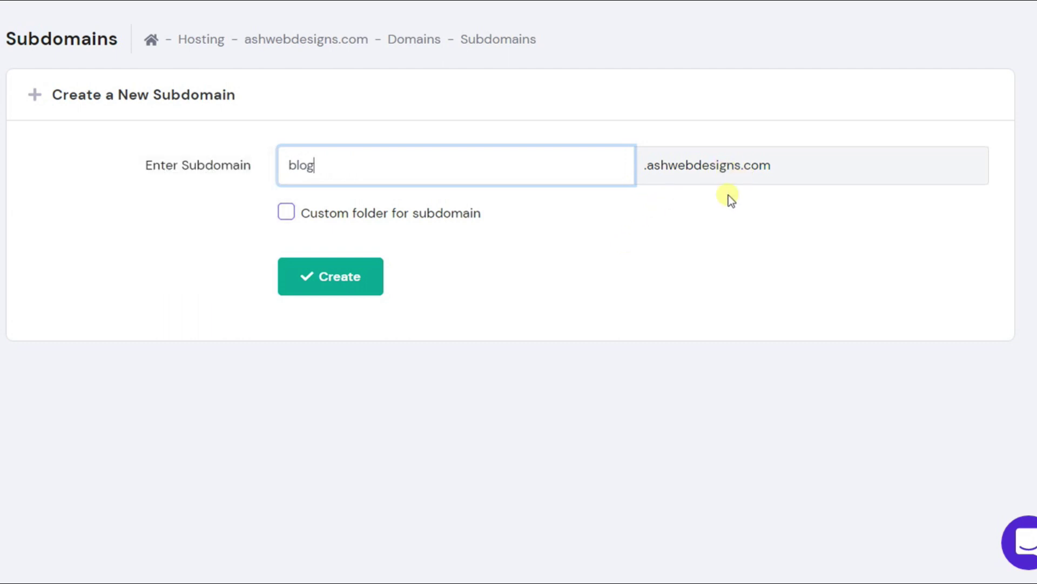
{"action": "key", "text": "BackSpace"}
{"action": "key", "text": "BackSpace"}
{"action": "key", "text": "BackSpace"}
{"action": "key", "text": "BackSpace"}
Create the subdomain seochecker.ashwebdesigns.com without a custom folder.
{"action": "type", "text": "shop"}
{"action": "key", "text": "BackSpace"}
{"action": "key", "text": "BackSpace"}
{"action": "type", "text": "eochecker"}
{"action": "key", "text": "Left"}
{"action": "key", "text": "Left"}
{"action": "key", "text": "Left"}
{"action": "key", "text": "Left"}
{"action": "key", "text": "Left"}
{"action": "key", "text": "Right"}
{"action": "type", "text": "-"}
{"action": "key", "text": "BackSpace"}
{"action": "left_click", "coordinate": [394, 466]}
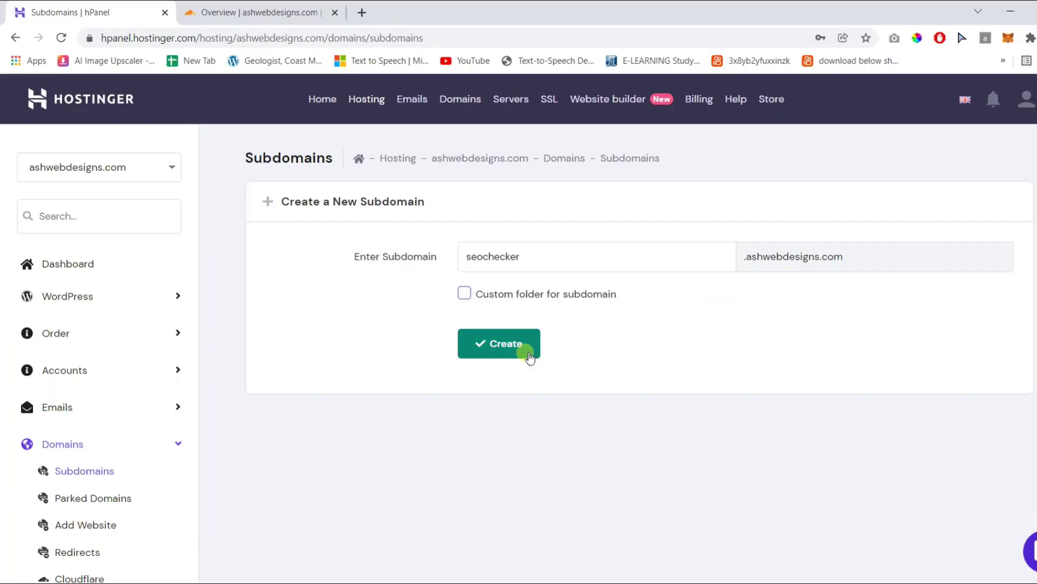
{"action": "mouse_move", "coordinate": [472, 304]}
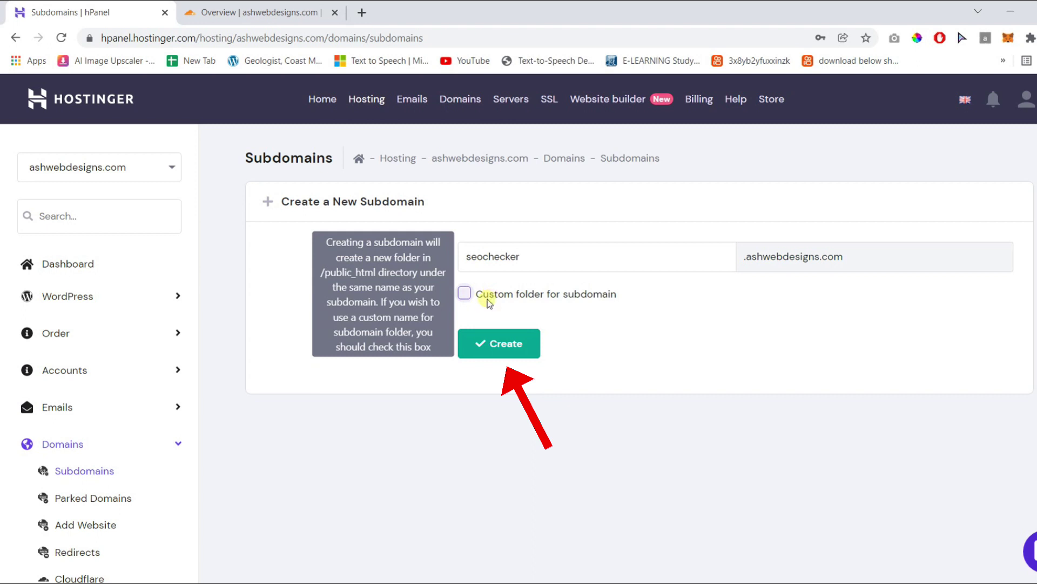
{"action": "left_click", "coordinate": [509, 345]}
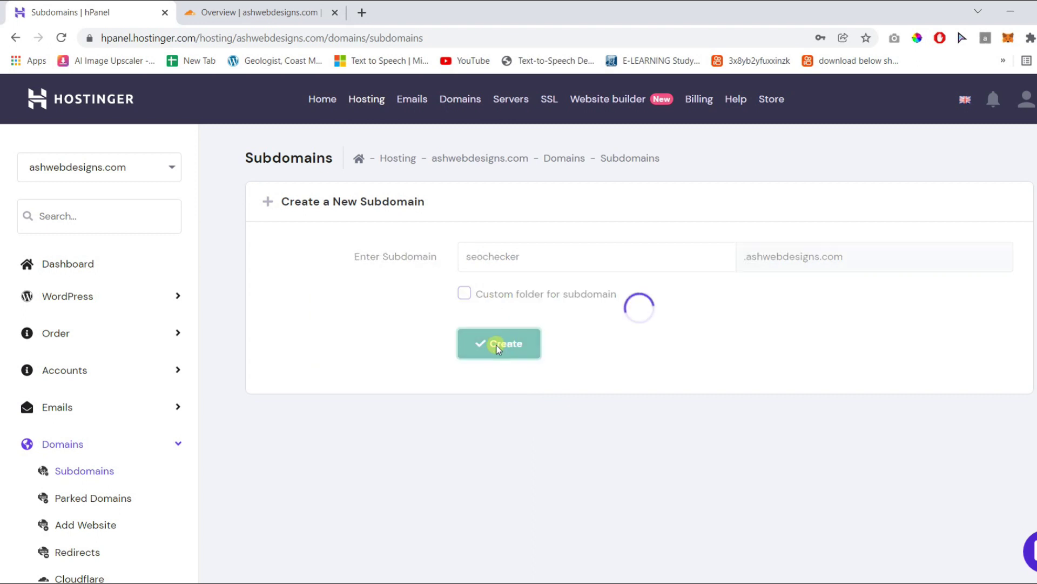
Copy seochecker.ashwebdesigns.com from the list of current subdomains and open that address in a new browser tab.
{"action": "scroll", "coordinate": [379, 385], "scroll_direction": "down", "scroll_amount": 1}
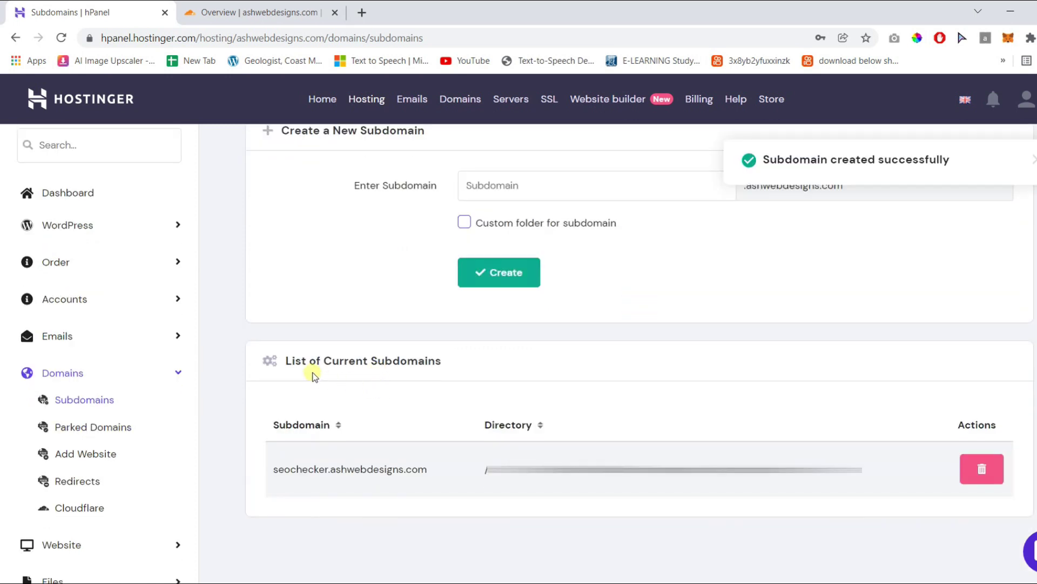
{"action": "left_click_drag", "start_coordinate": [274, 469], "coordinate": [424, 471]}
{"action": "key", "text": "ctrl+c"}
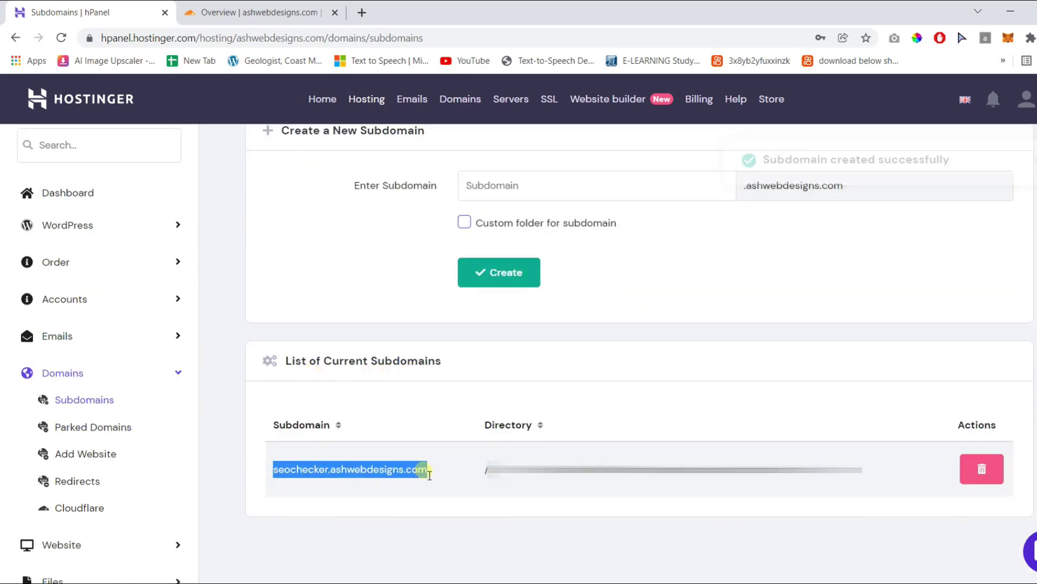
{"action": "right_click", "coordinate": [424, 471]}
{"action": "left_click", "coordinate": [536, 397]}
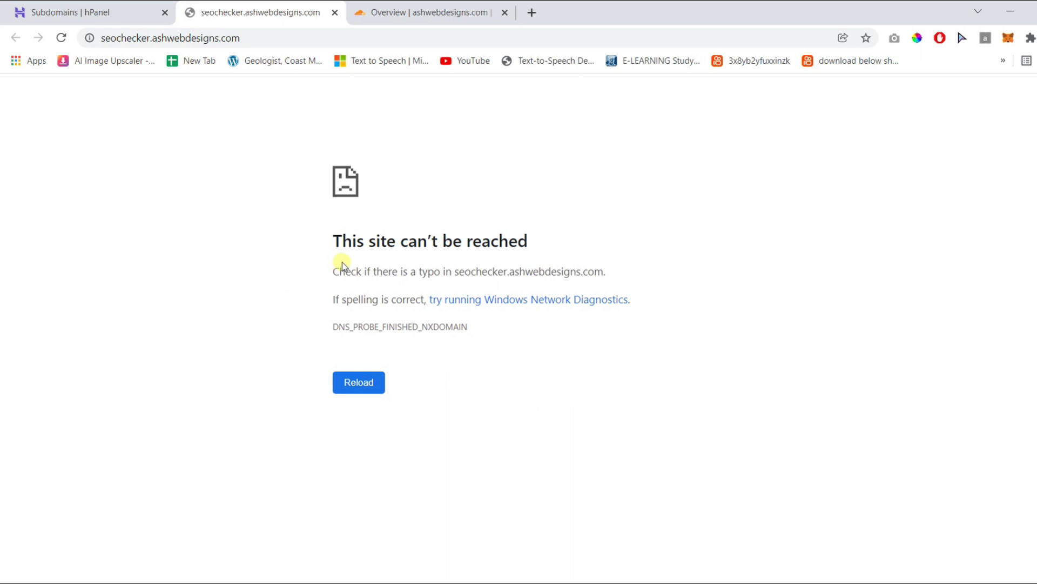
Return to the Hostinger account dashboard for ashwebdesigns.com and copy the hosting server's IP address.
{"action": "key", "text": "ctrl+shift+Tab"}
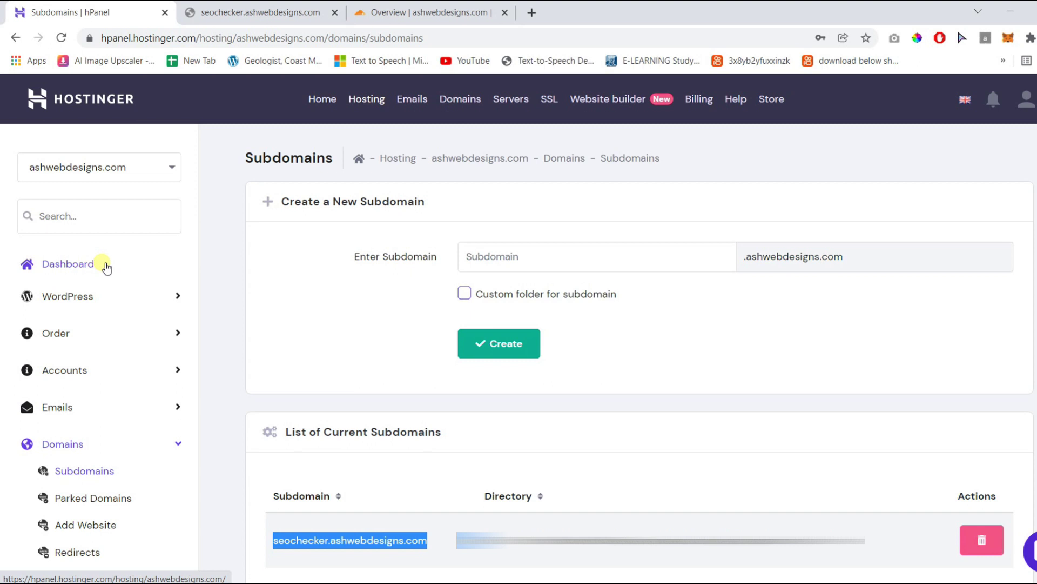
{"action": "left_click", "coordinate": [106, 266]}
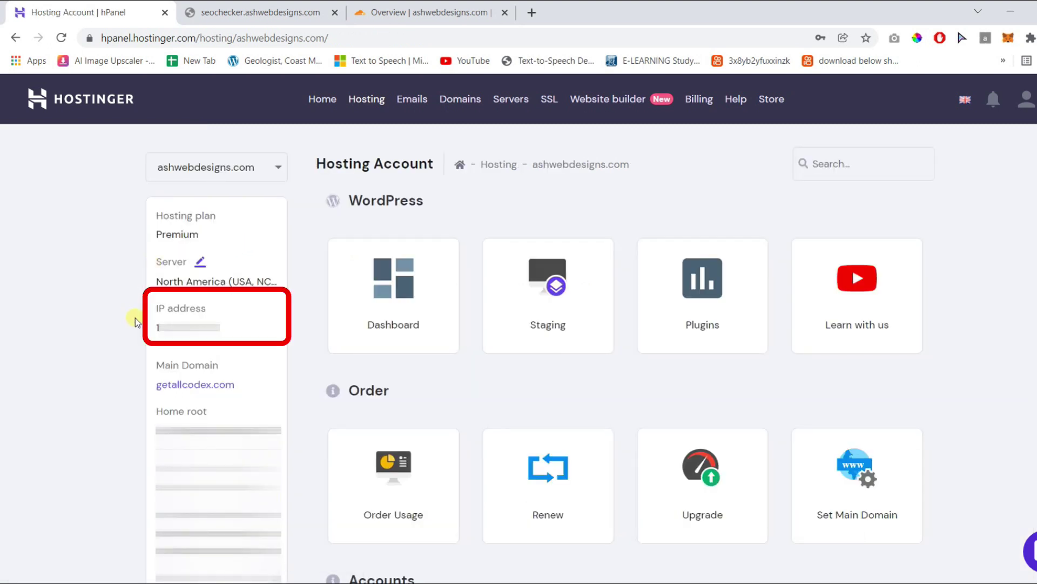
{"action": "left_click_drag", "start_coordinate": [219, 330], "coordinate": [138, 338]}
{"action": "left_click", "coordinate": [121, 336]}
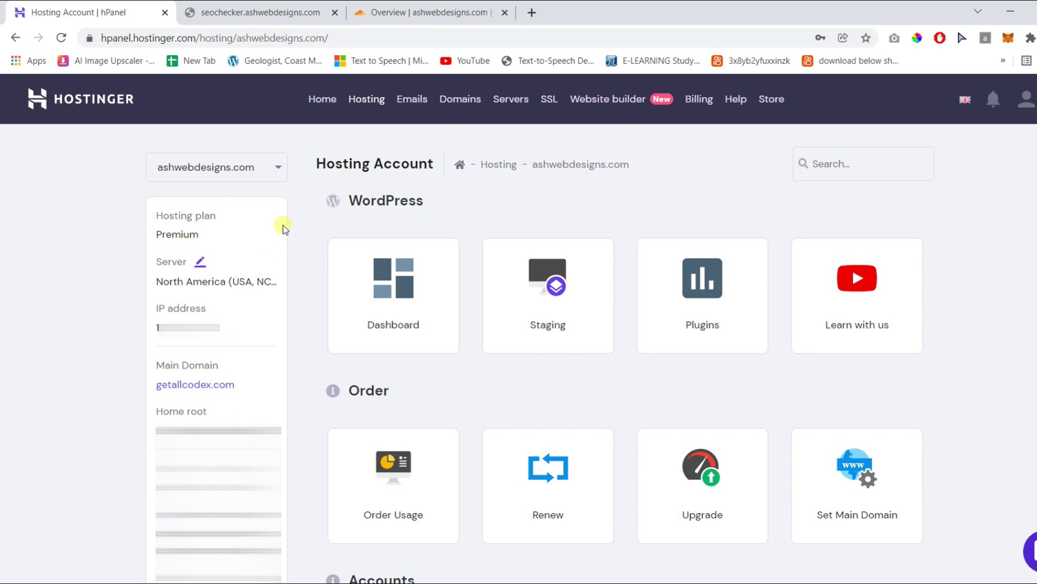
Switch to Cloudflare, open the DNS management for ashwebdesigns.com, and start a new record of type A.
{"action": "left_click", "coordinate": [438, 9]}
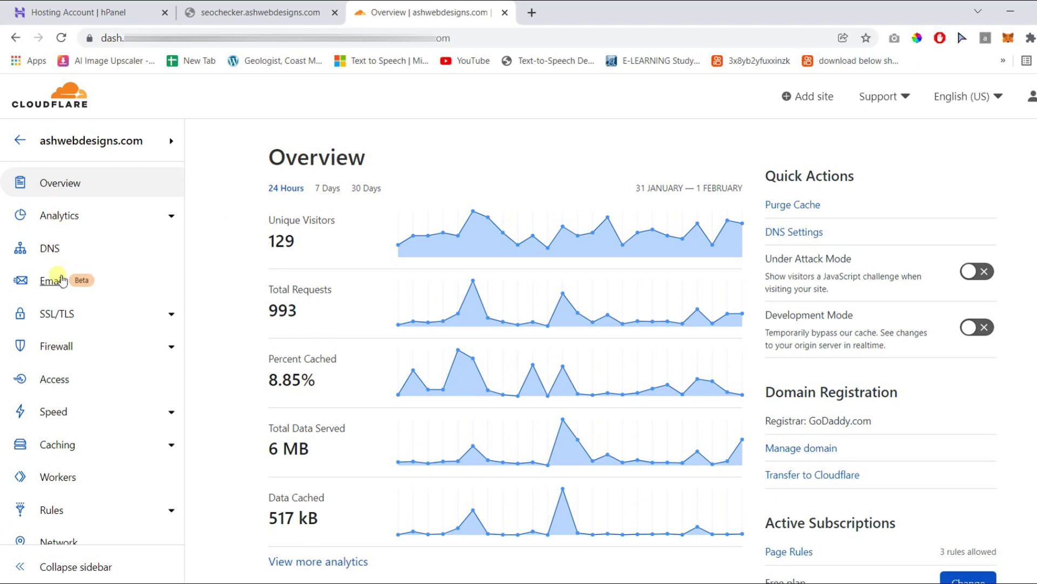
{"action": "left_click", "coordinate": [46, 249]}
{"action": "scroll", "coordinate": [253, 245], "scroll_direction": "down", "scroll_amount": 3}
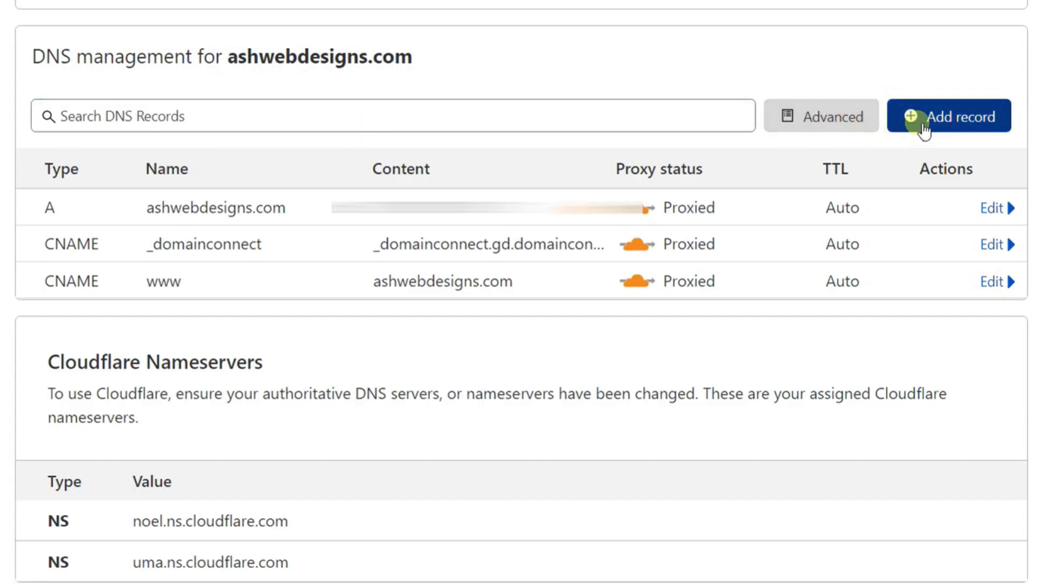
{"action": "left_click", "coordinate": [932, 226]}
{"action": "left_click", "coordinate": [103, 238]}
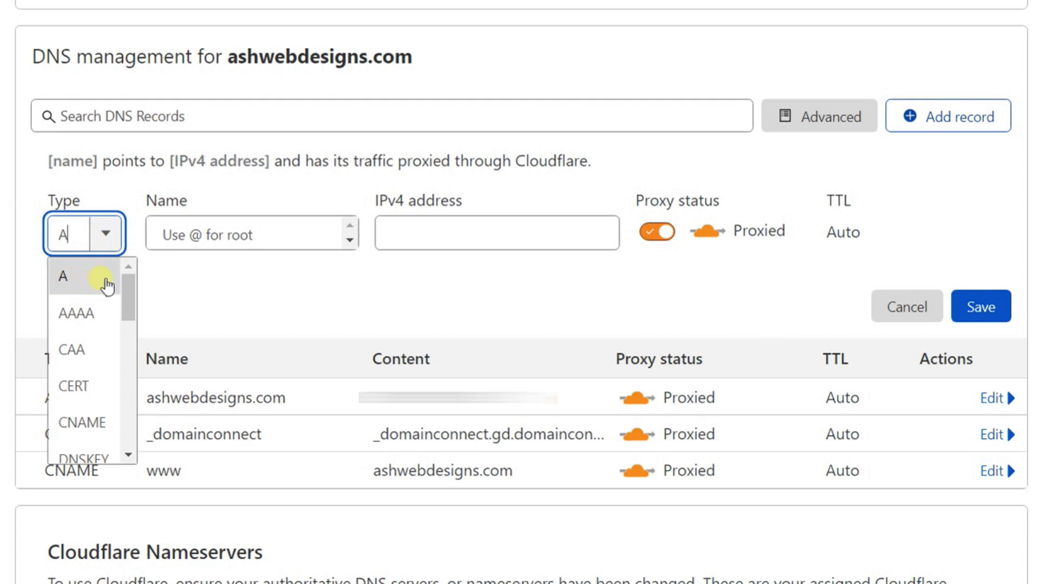
{"action": "left_click", "coordinate": [81, 278]}
{"action": "left_click", "coordinate": [233, 232]}
{"action": "key", "text": "ctrl+v"}
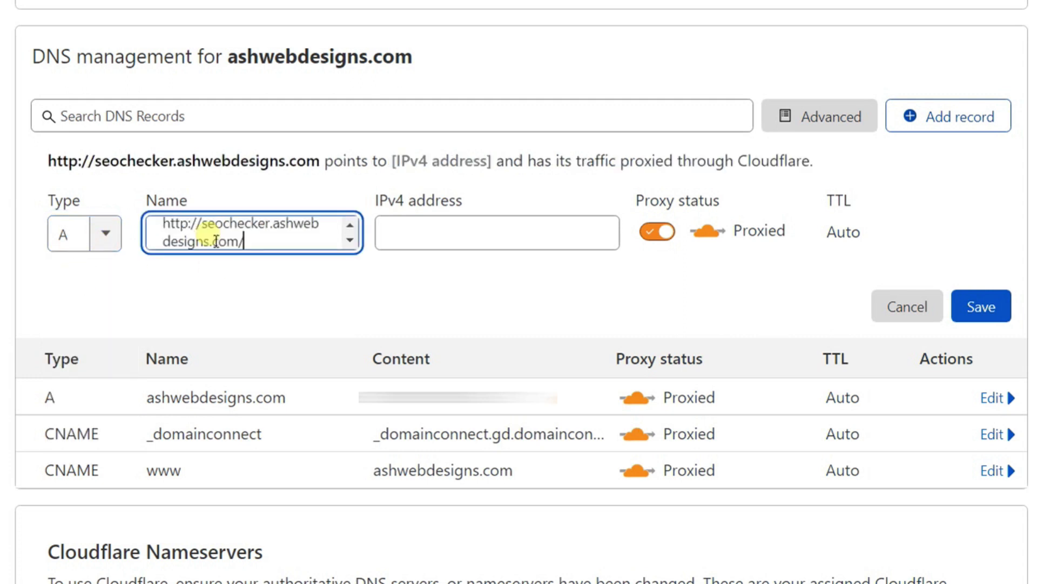
{"action": "key", "text": "BackSpace"}
{"action": "left_click_drag", "start_coordinate": [211, 226], "coordinate": [160, 218]}
{"action": "key", "text": "BackSpace"}
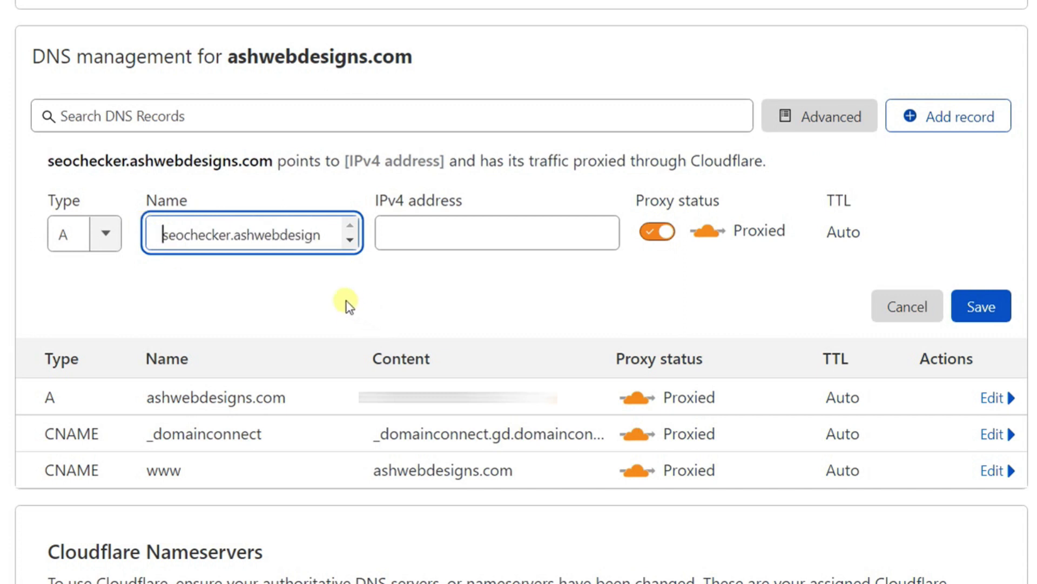
{"action": "left_click", "coordinate": [350, 240]}
{"action": "scroll", "coordinate": [324, 241], "scroll_direction": "up", "scroll_amount": 1}
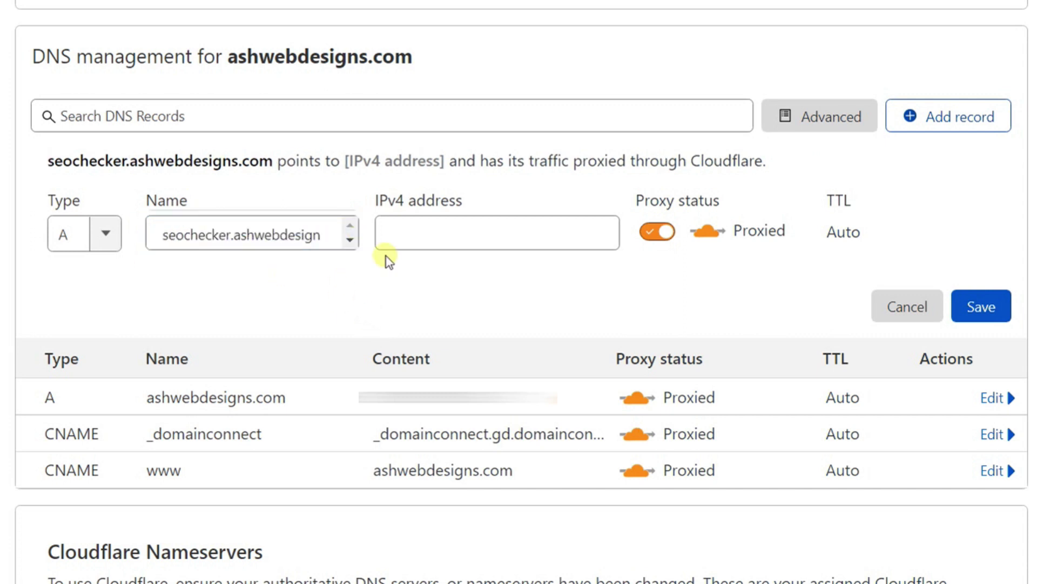
Paste the hosting server's IP as the record's IPv4 address and save the proxied A record with automatic TTL.
{"action": "left_click", "coordinate": [395, 238]}
{"action": "key", "text": "ctrl+v"}
{"action": "left_click", "coordinate": [496, 275]}
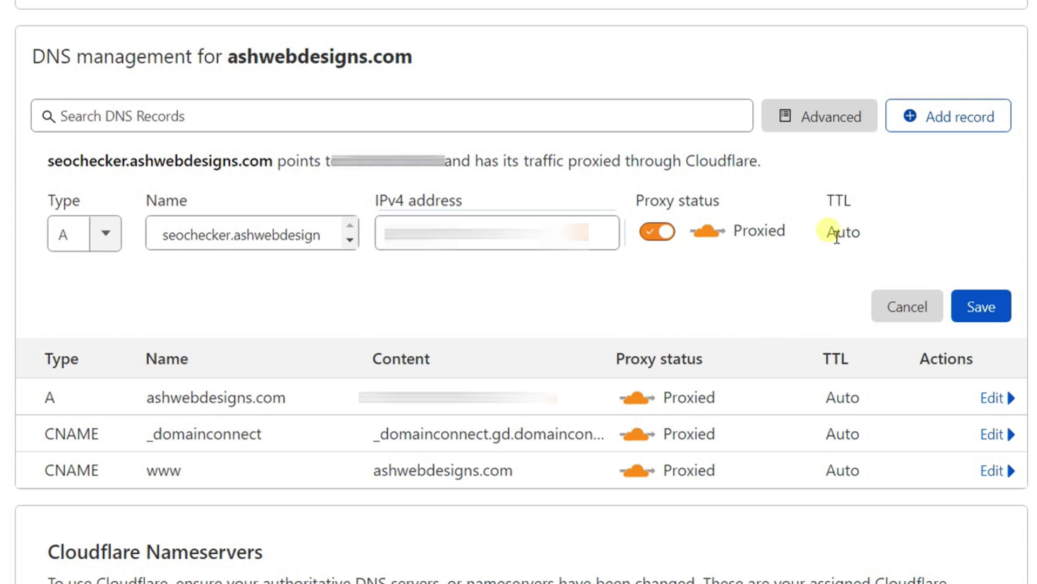
{"action": "left_click", "coordinate": [981, 307]}
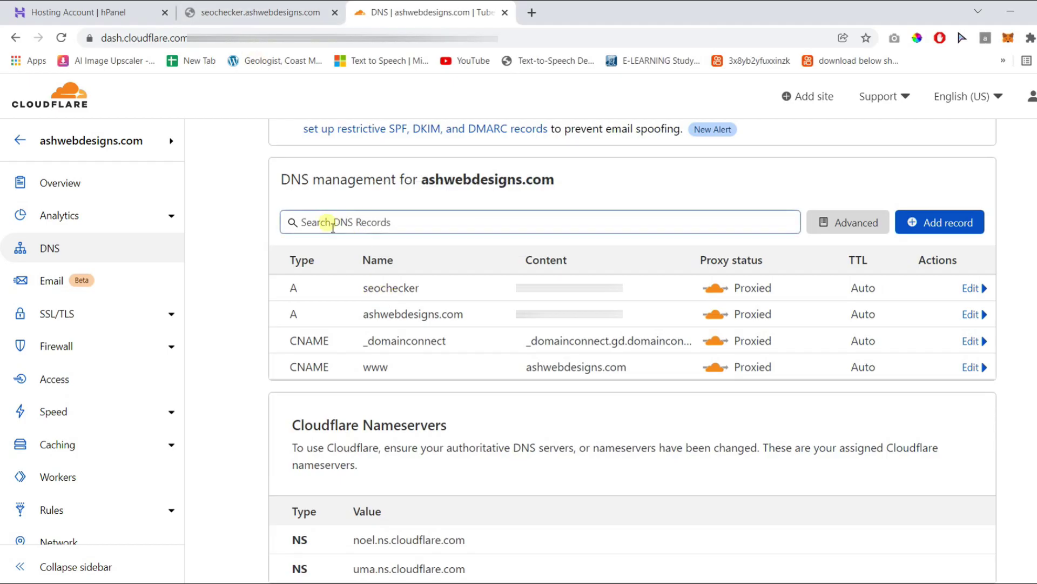
Reload seochecker.ashwebdesigns.com in its browser tab to check whether the subdomain is reachable.
{"action": "left_click", "coordinate": [260, 12]}
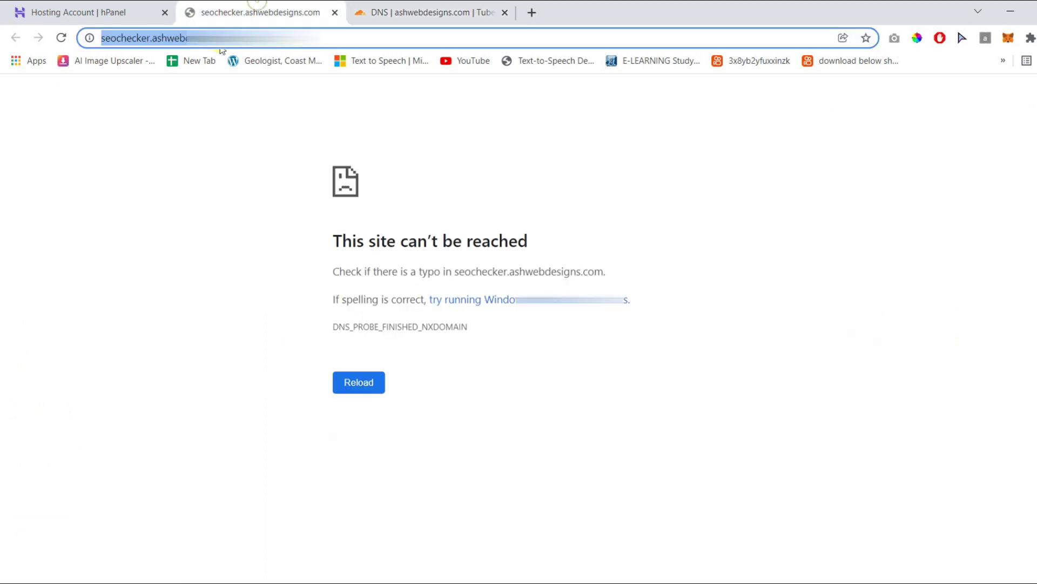
{"action": "left_click", "coordinate": [62, 37]}
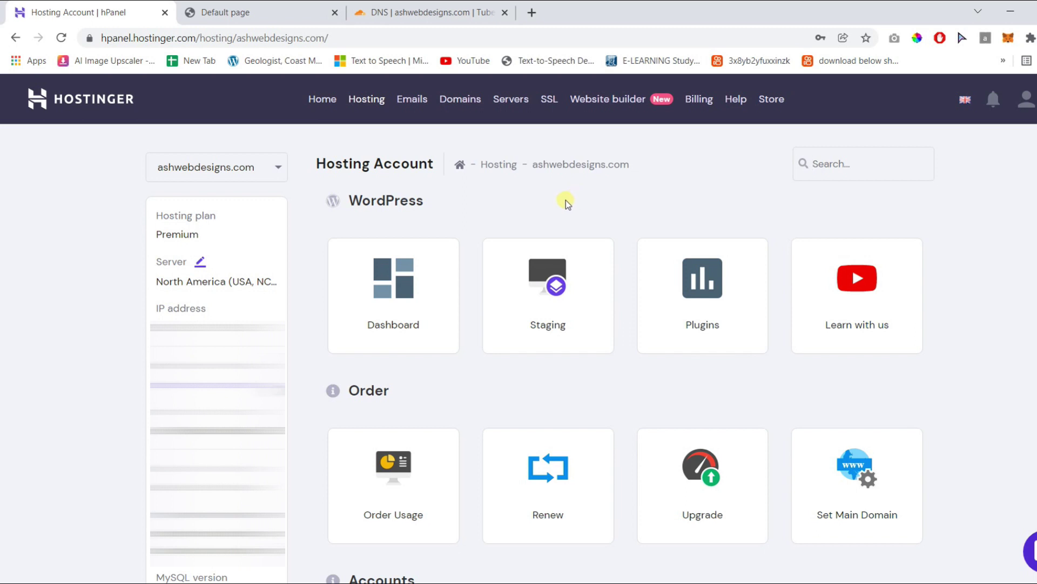
Search the Hostinger account tools for "inst", open the Auto Installer, and select WordPress as the application to install.
{"action": "left_click", "coordinate": [821, 172]}
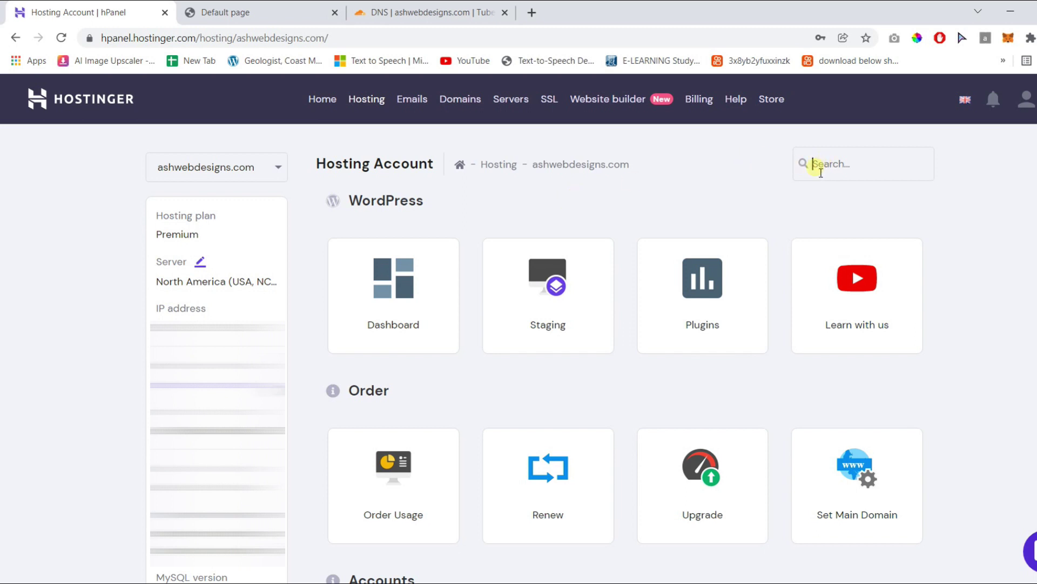
{"action": "type", "text": "inst"}
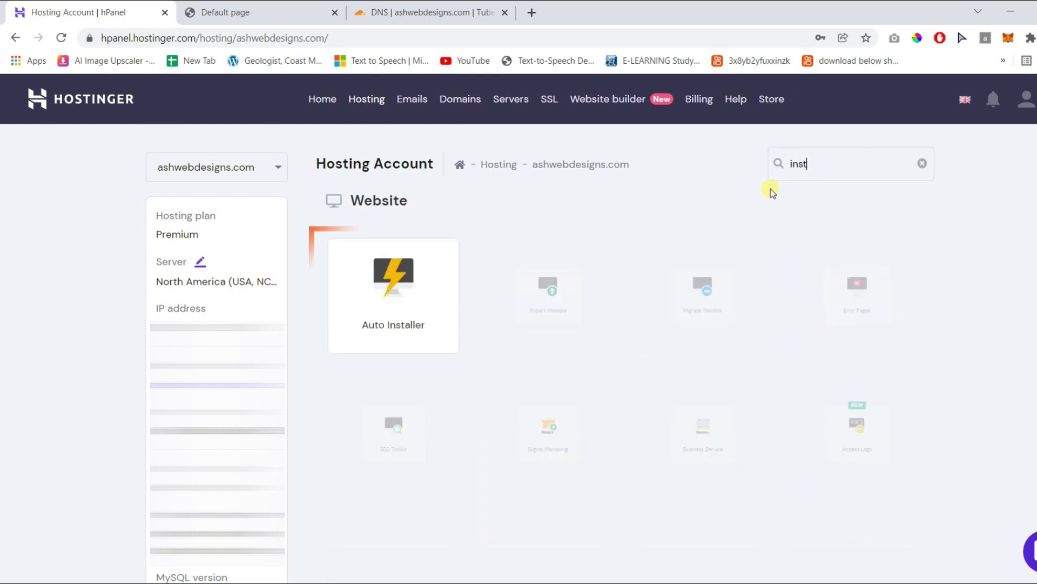
{"action": "left_click", "coordinate": [367, 315]}
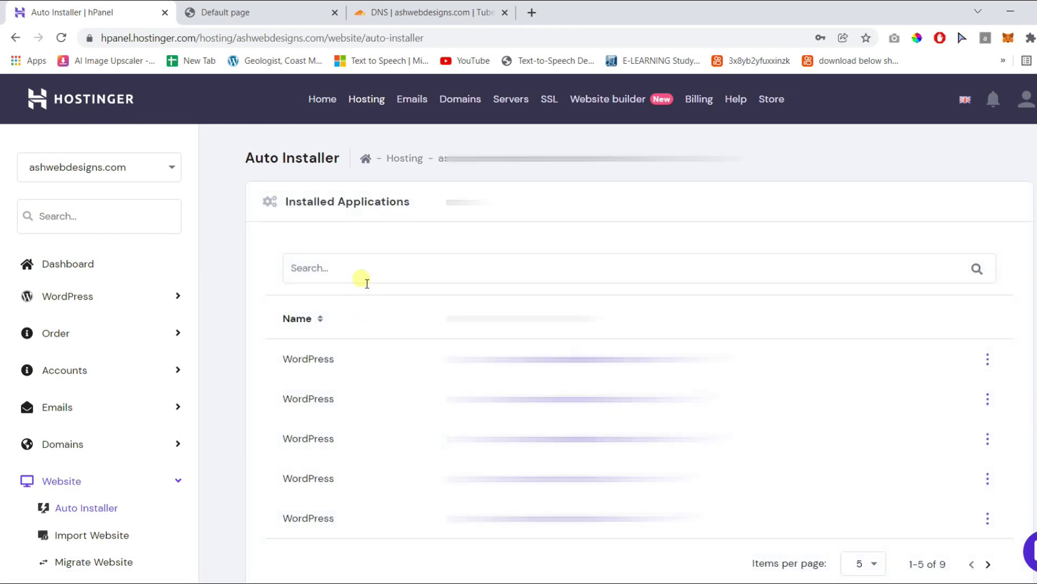
{"action": "scroll", "coordinate": [361, 278], "scroll_direction": "down", "scroll_amount": 5}
{"action": "scroll", "coordinate": [372, 444], "scroll_direction": "down", "scroll_amount": 1}
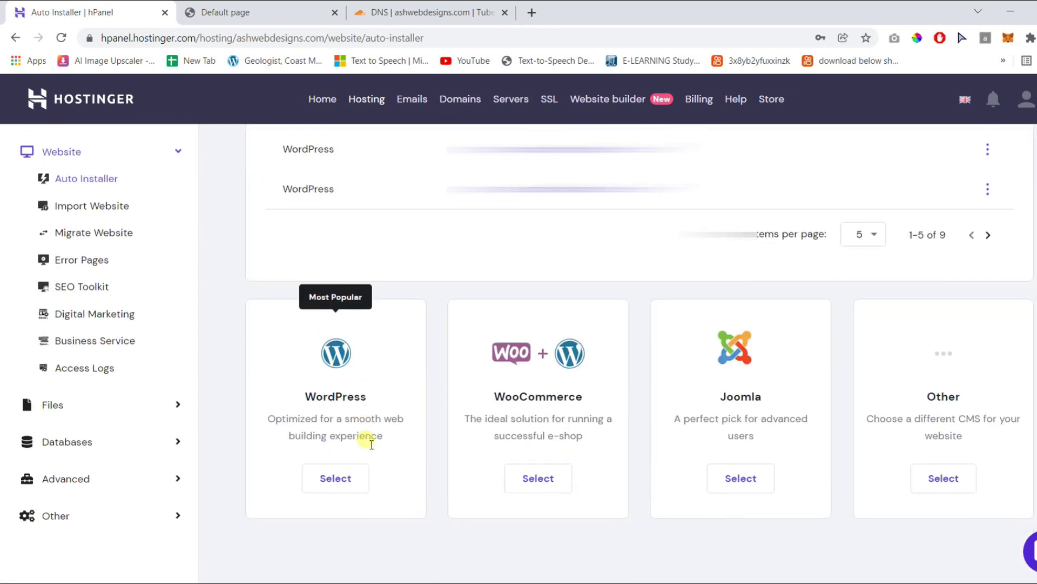
{"action": "left_click", "coordinate": [345, 471]}
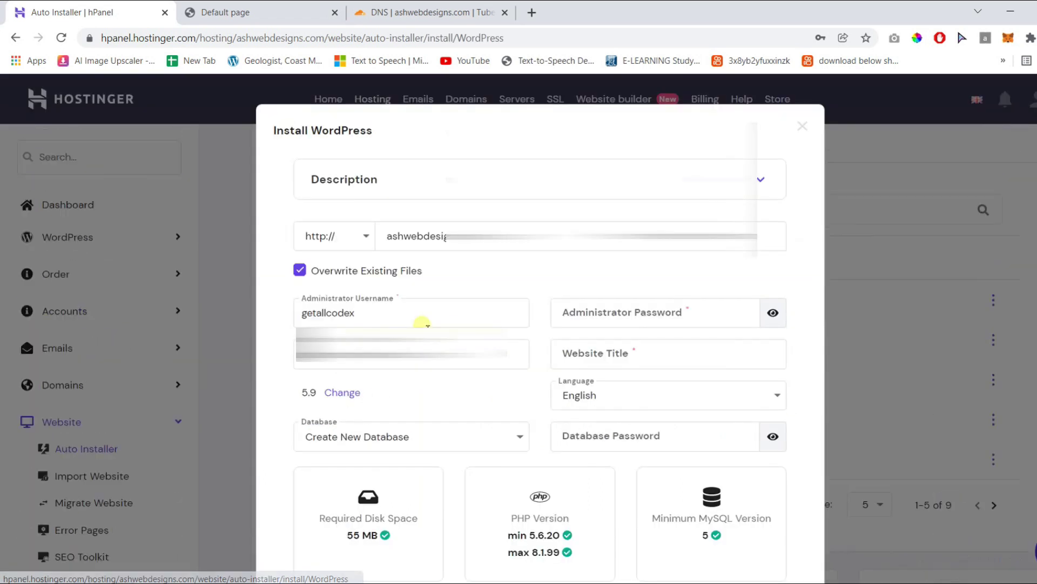
Choose seochecker.ashwebdesigns.com as the WordPress installation address and leave the subcategory empty.
{"action": "left_click", "coordinate": [580, 240]}
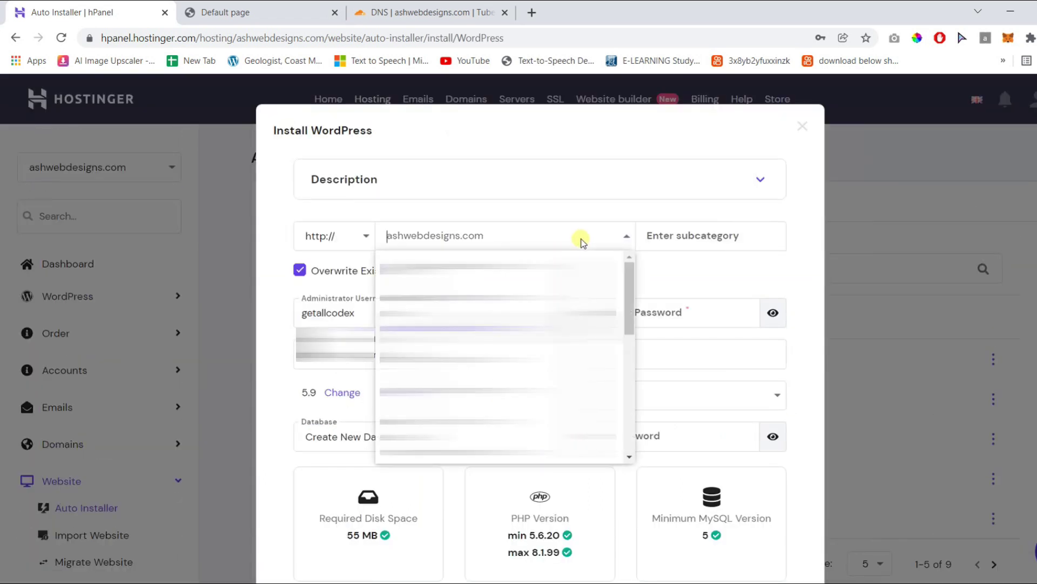
{"action": "left_click_drag", "start_coordinate": [628, 309], "coordinate": [617, 437]}
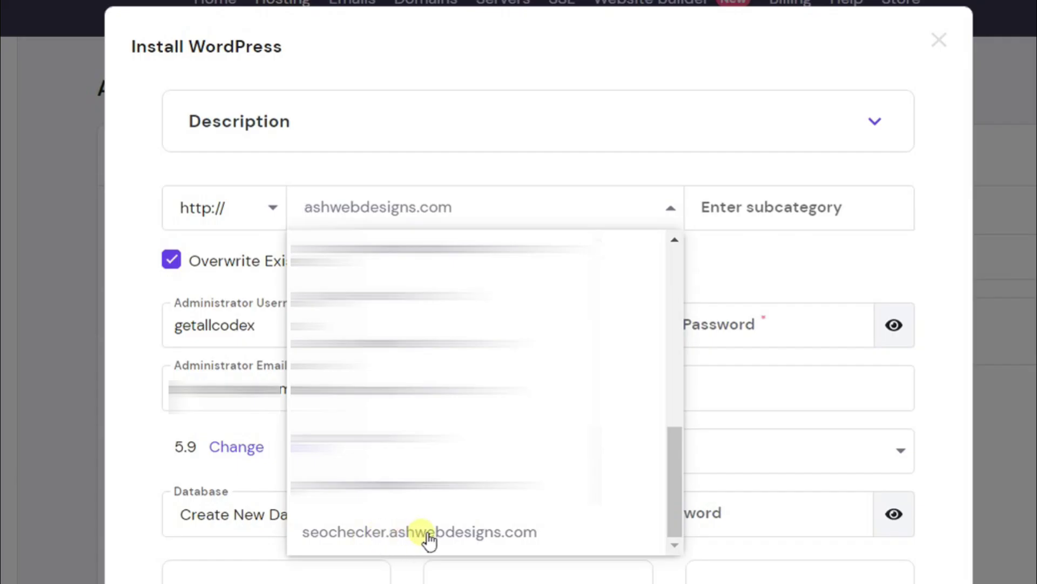
{"action": "left_click", "coordinate": [392, 532]}
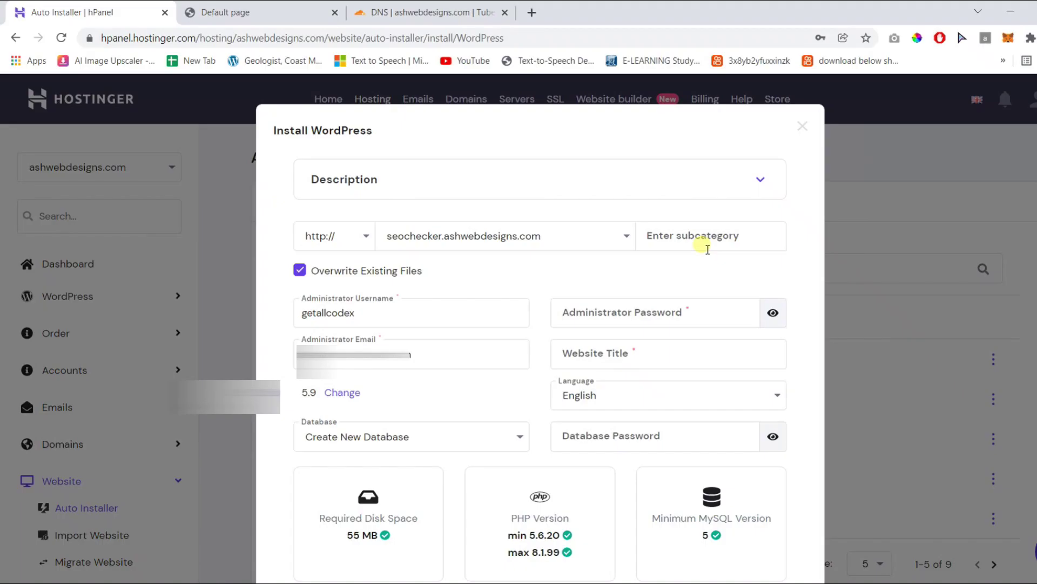
{"action": "left_click", "coordinate": [792, 222]}
{"action": "left_click", "coordinate": [651, 274]}
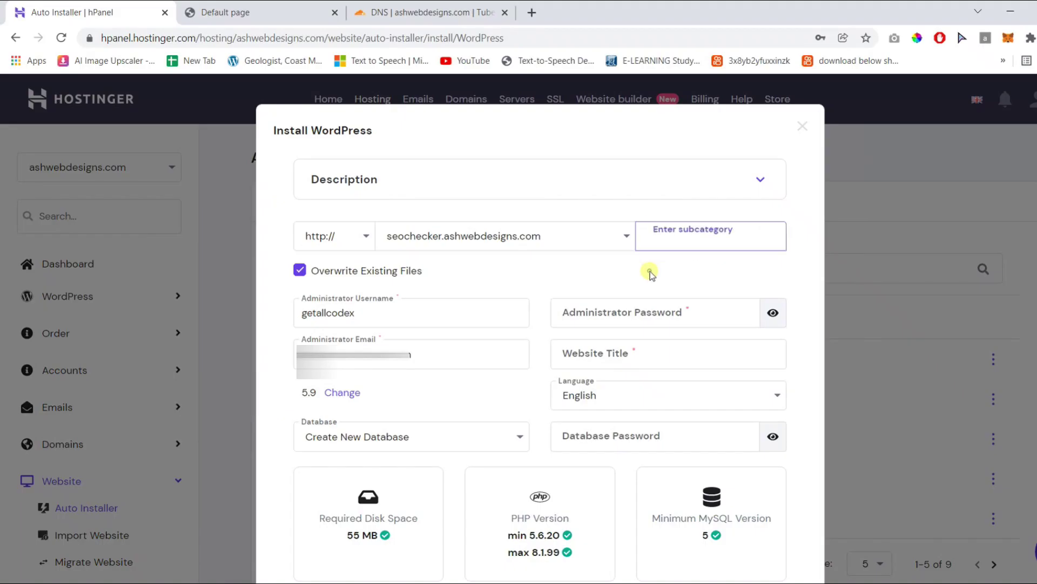